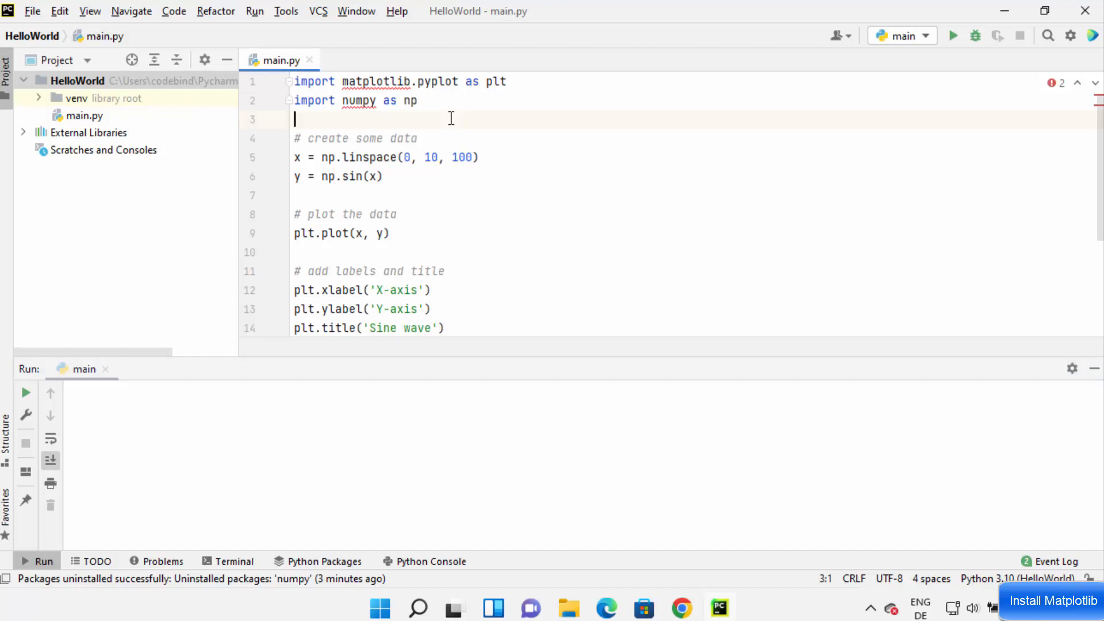
- Run the script and select the module-not-found error message in the run output
drag(568, 359, 569, 421)
click(518, 305)
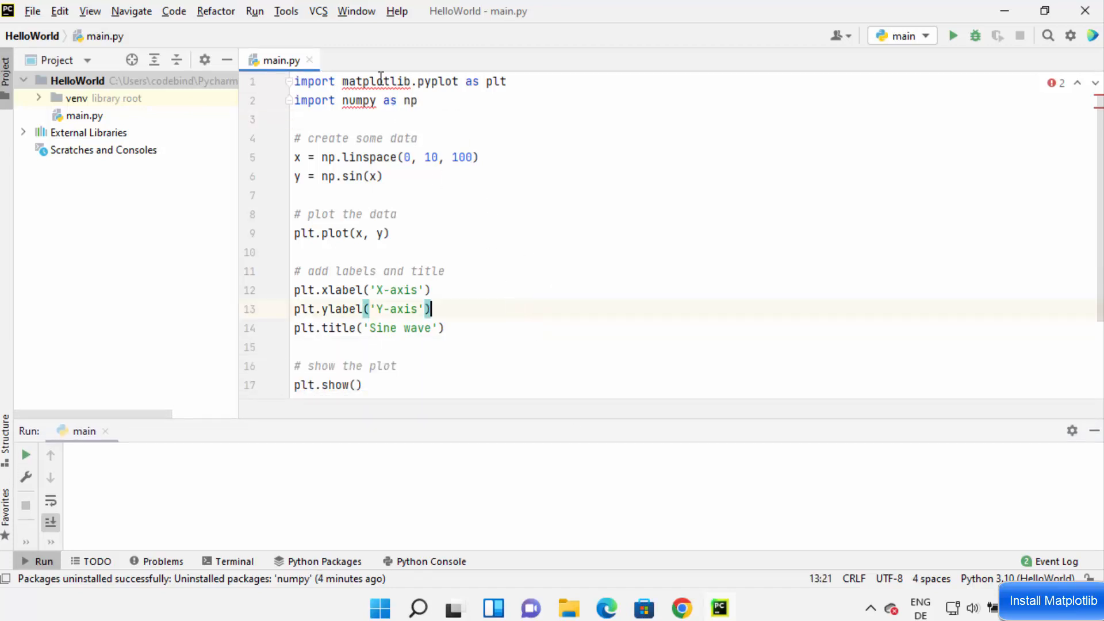
mouse_move(361, 84)
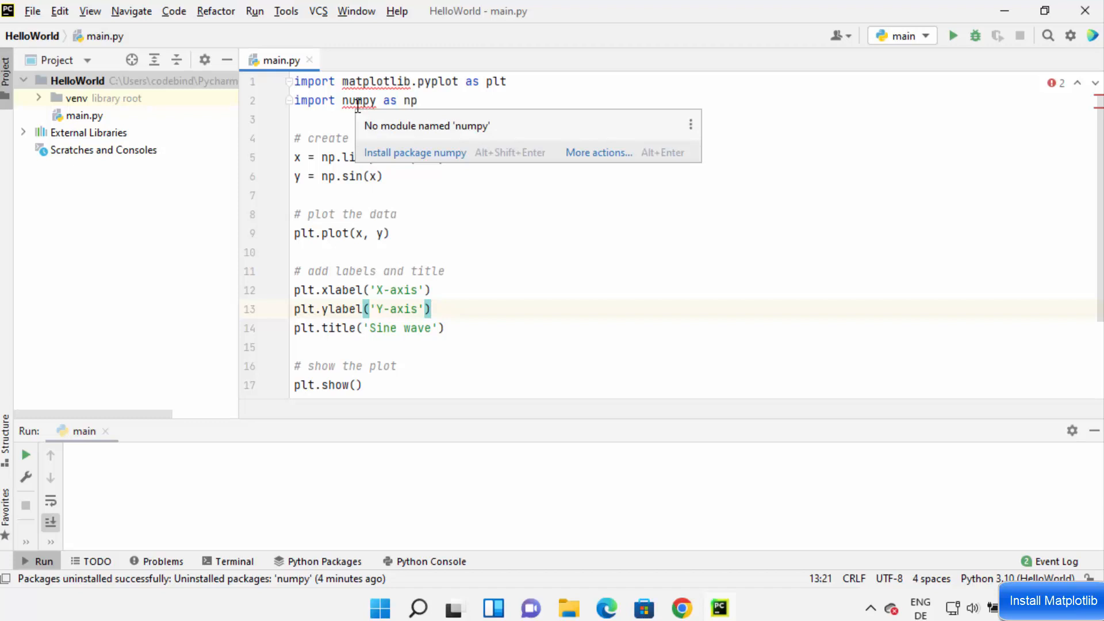
click(506, 251)
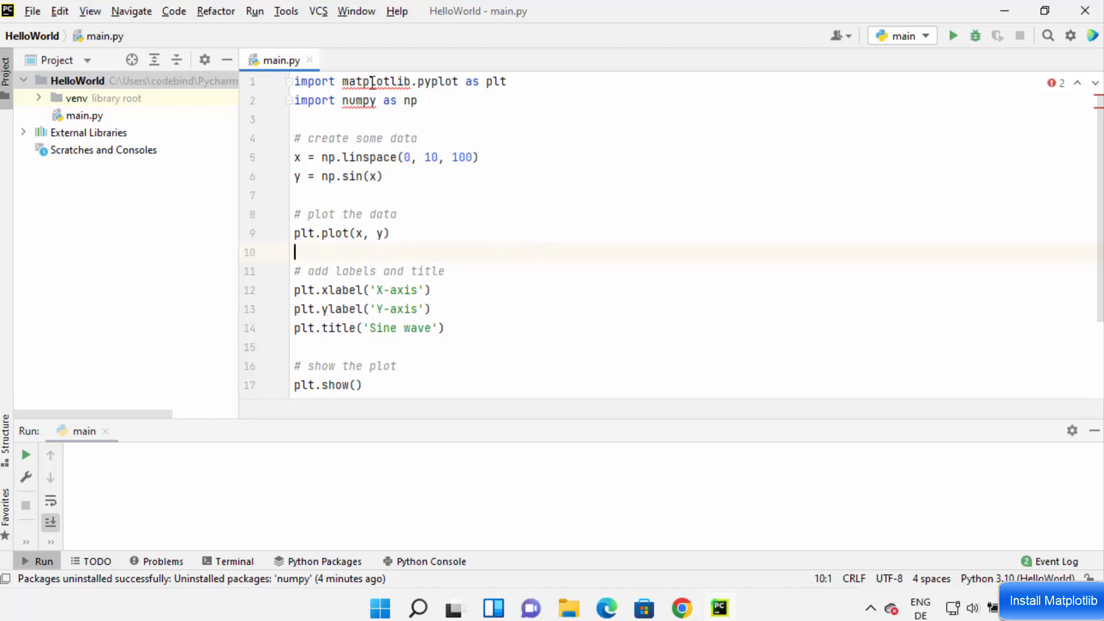
click(952, 36)
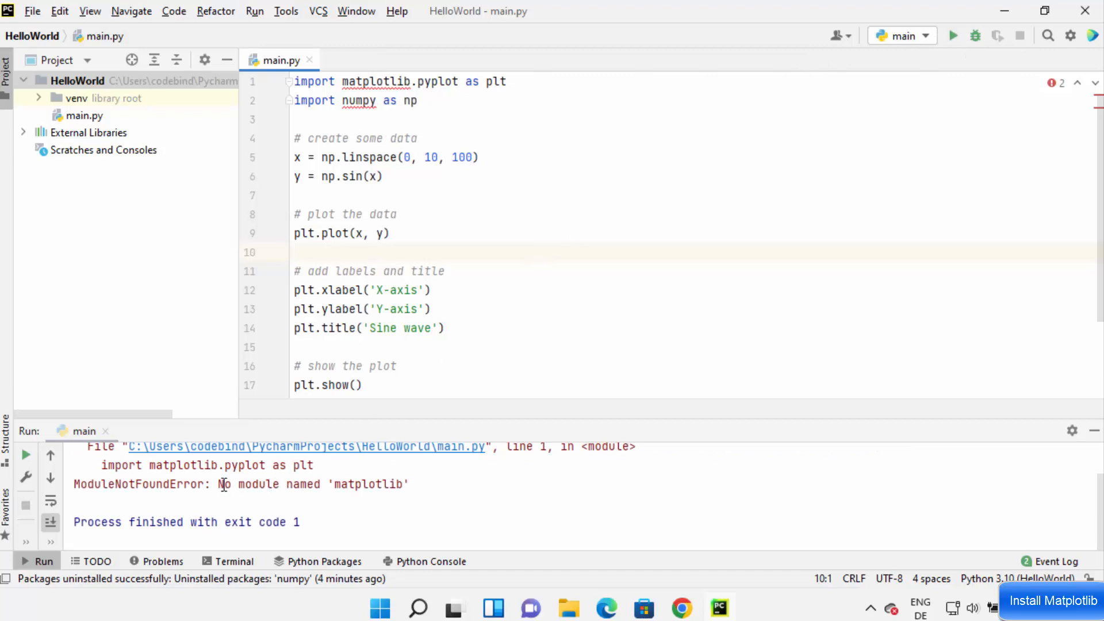
drag(219, 484, 411, 482)
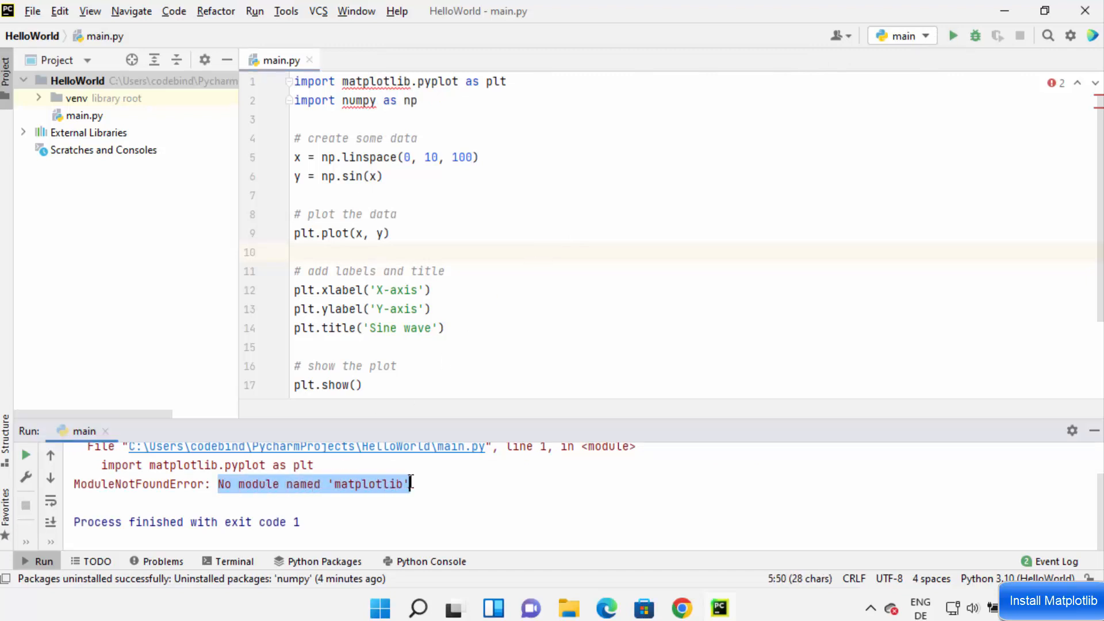
click(441, 309)
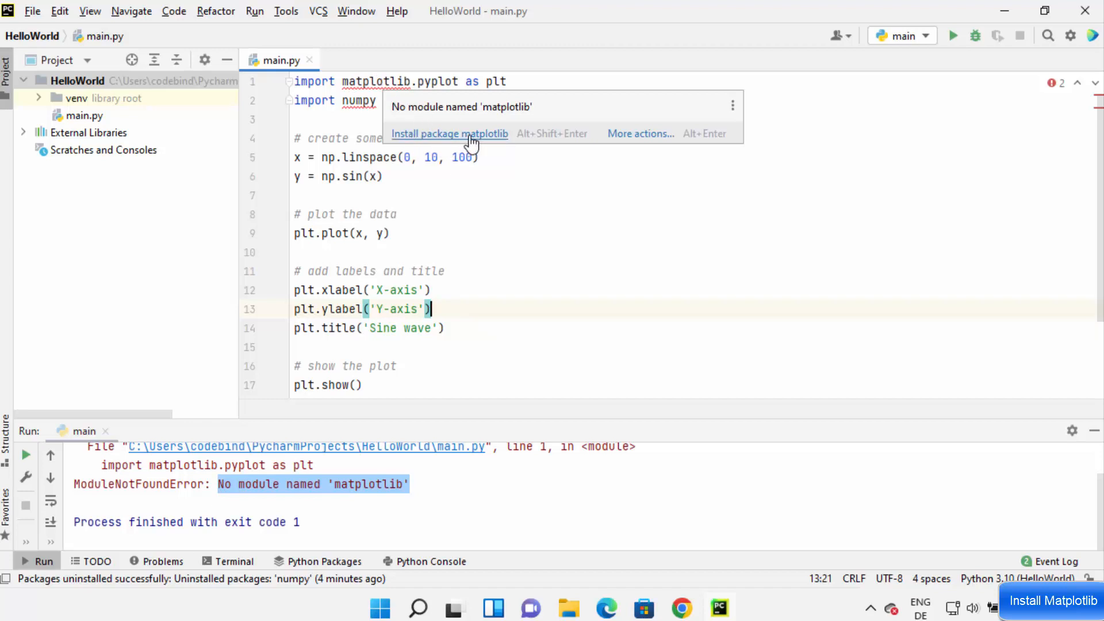
click(630, 140)
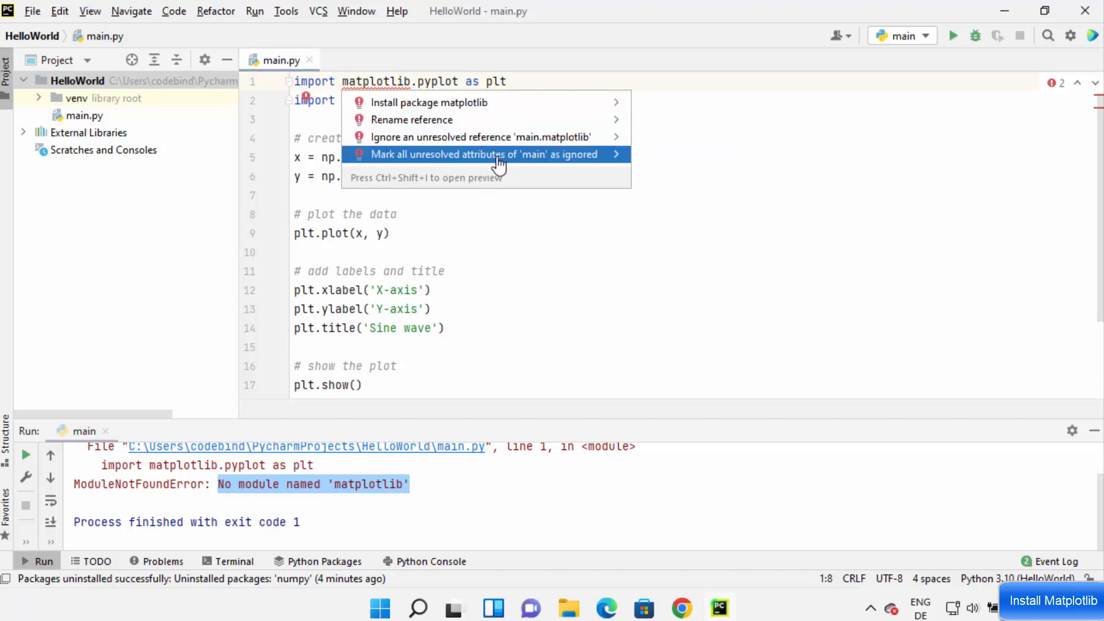
click(737, 159)
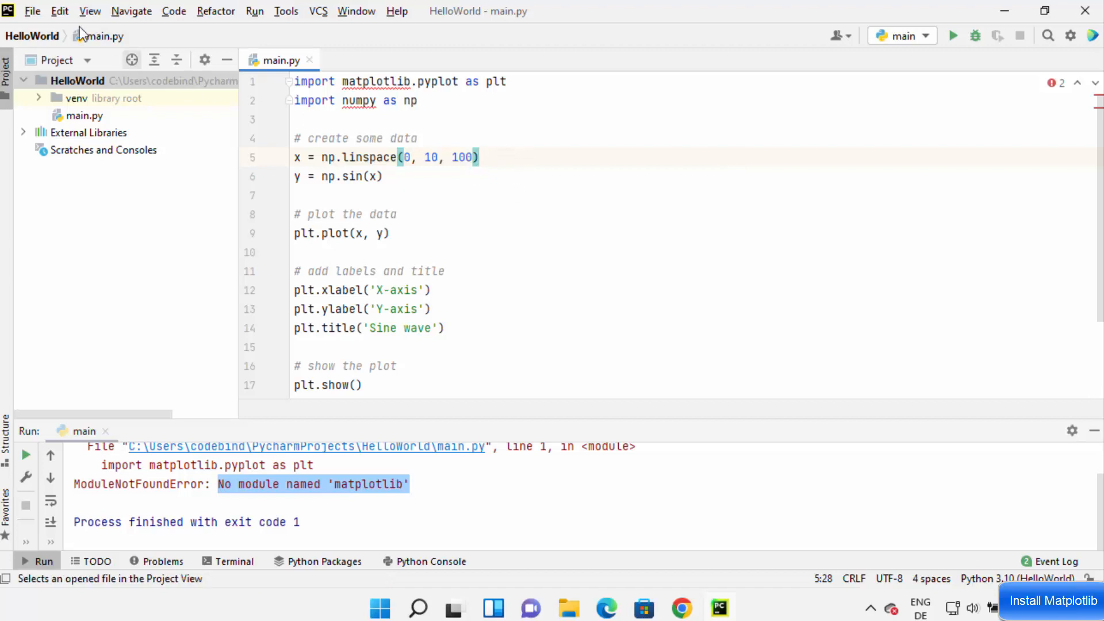
- Open the project's Python Interpreter settings and start adding a new package
click(32, 11)
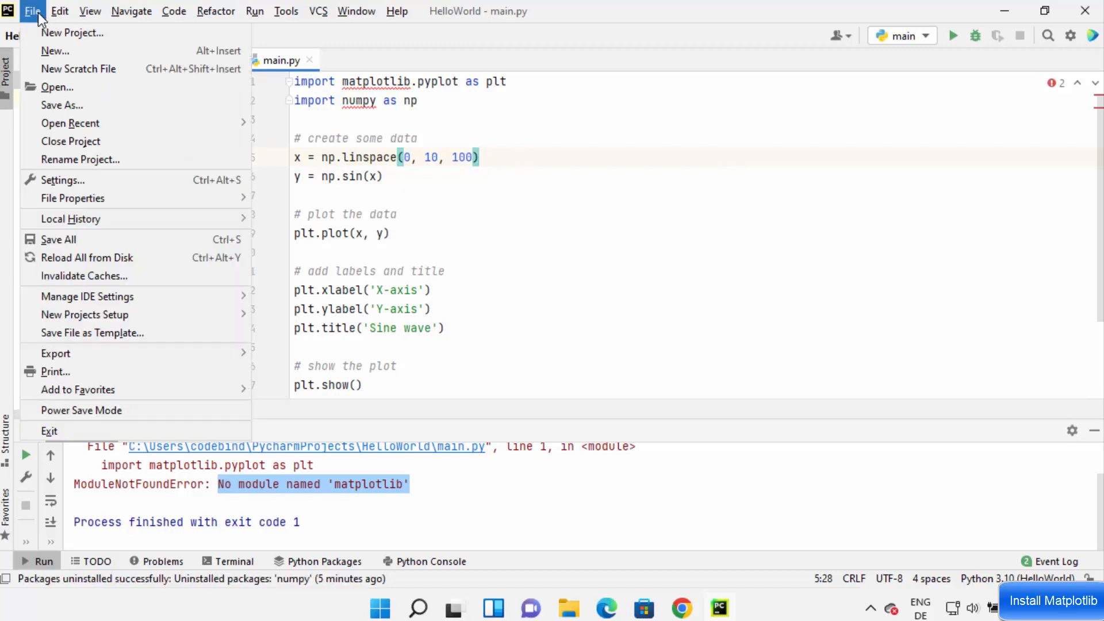
click(71, 180)
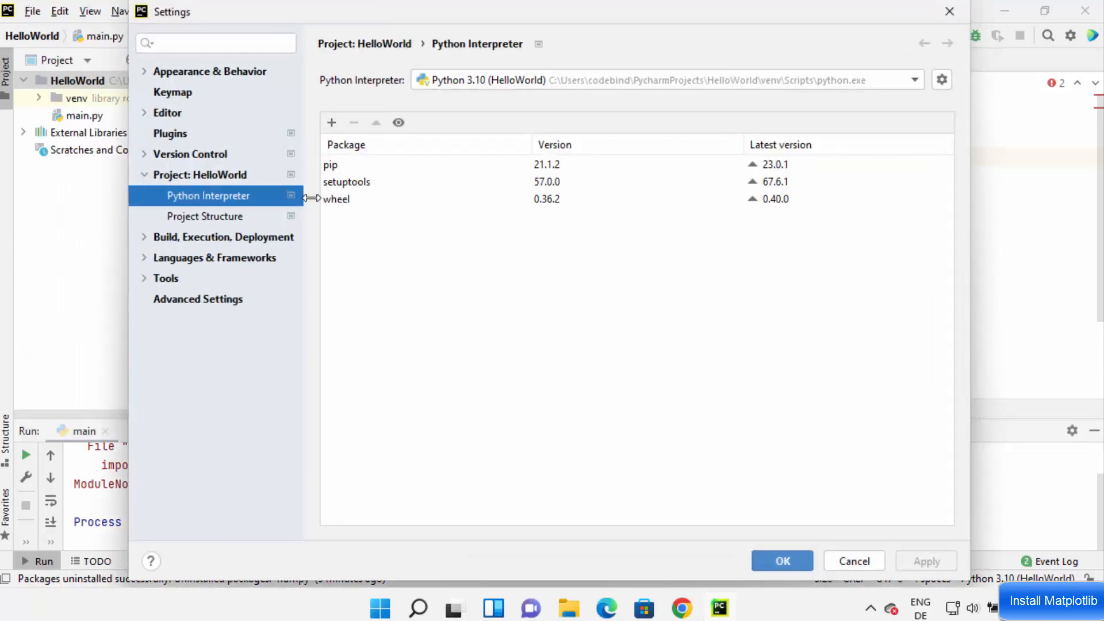
click(145, 175)
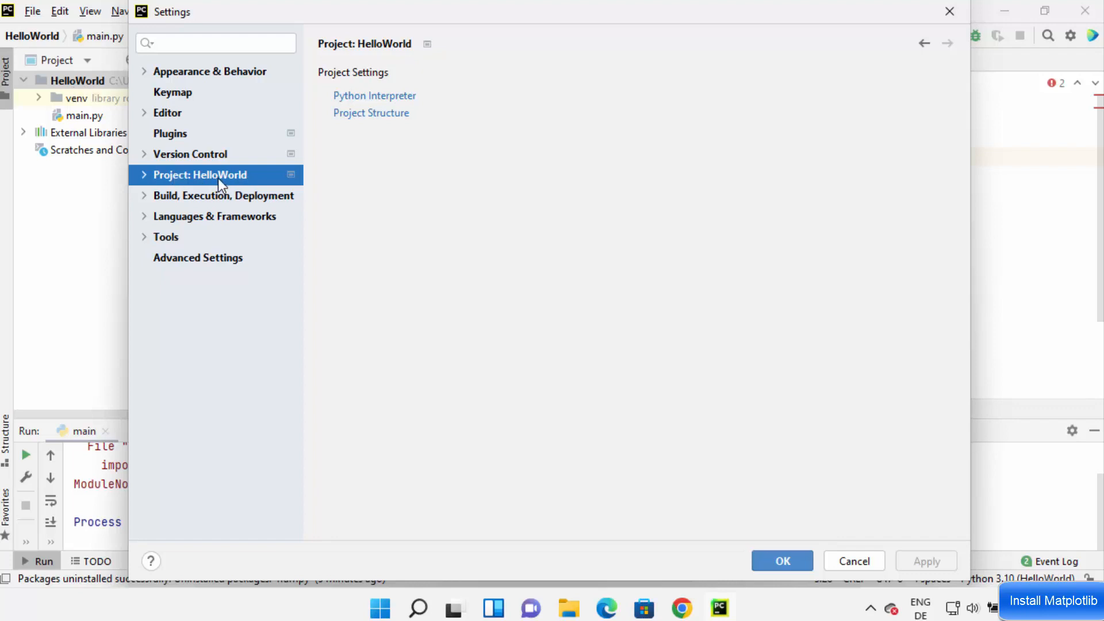
click(144, 175)
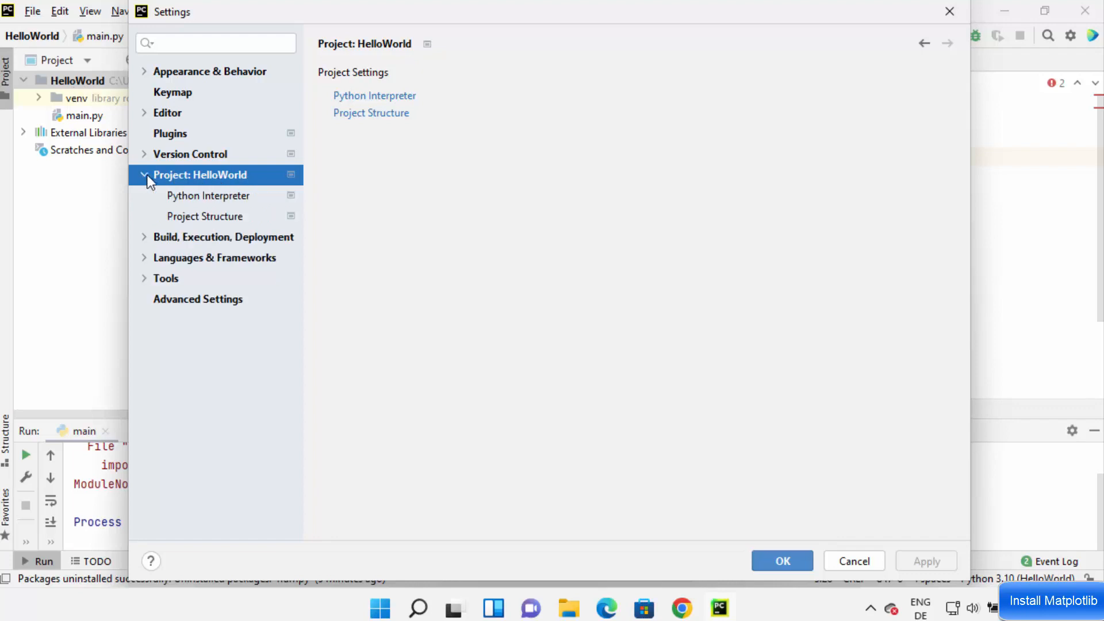
click(190, 197)
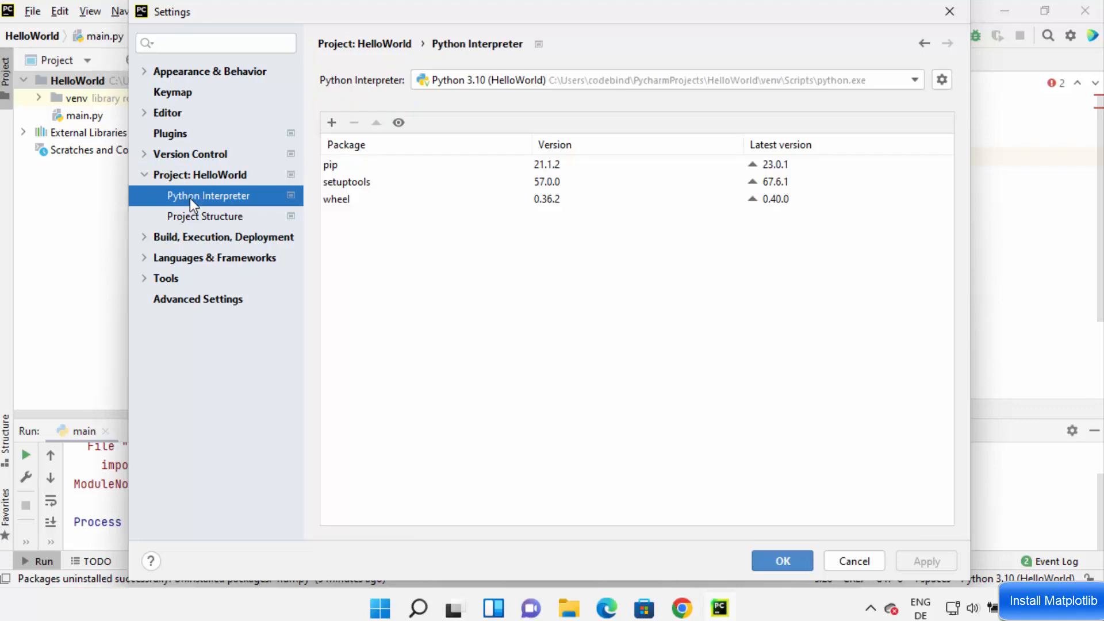
click(515, 79)
click(512, 123)
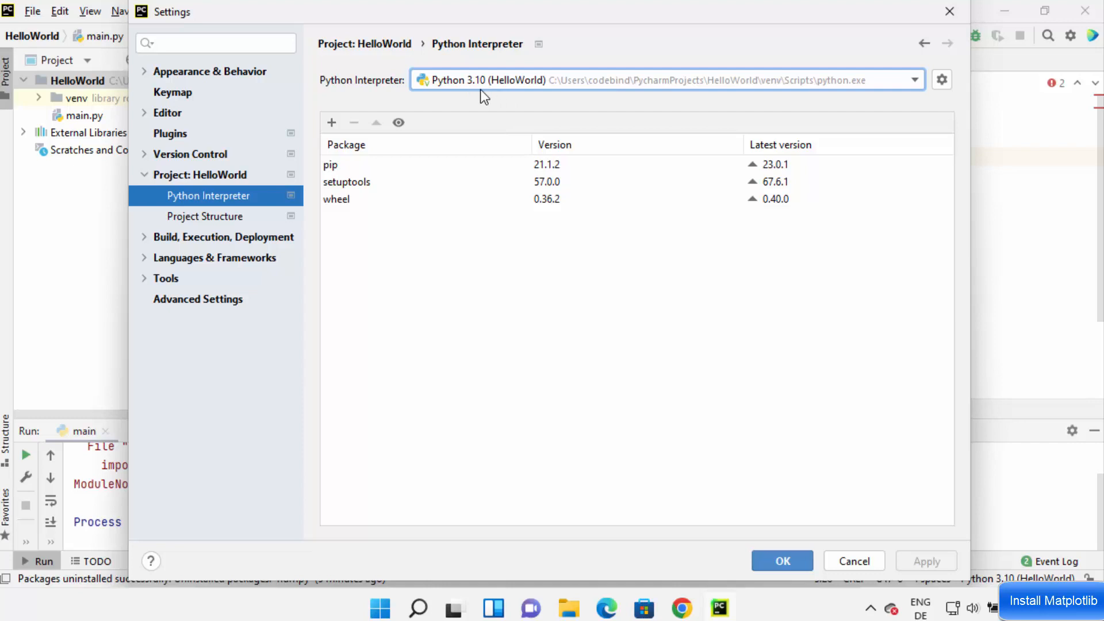
click(331, 123)
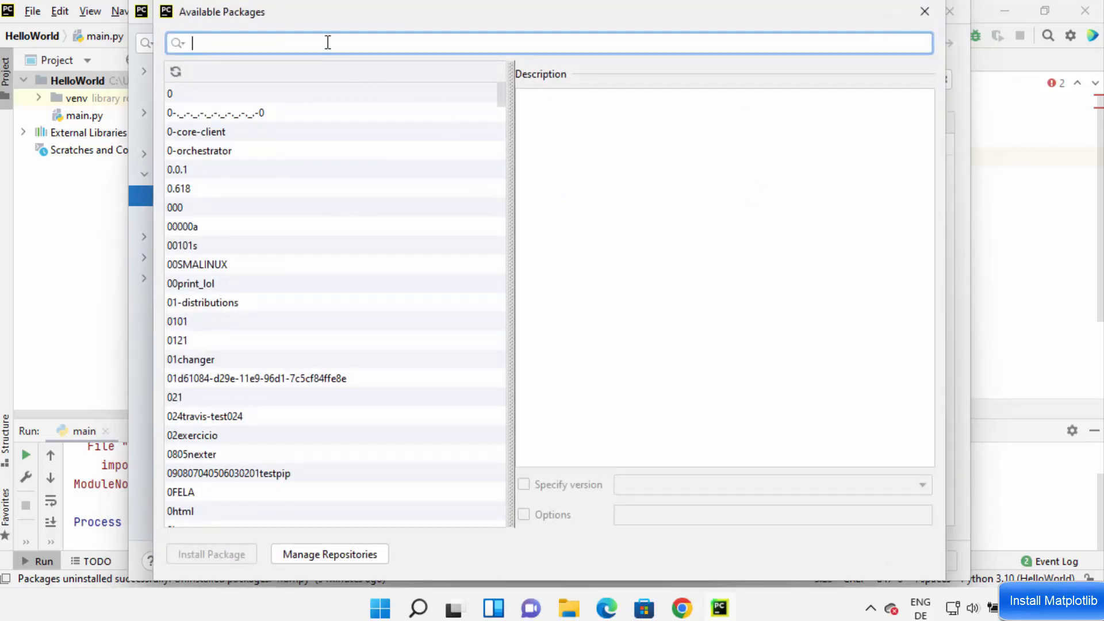
- Search the available packages for matplotlib and install it with the default version
text(matpl)
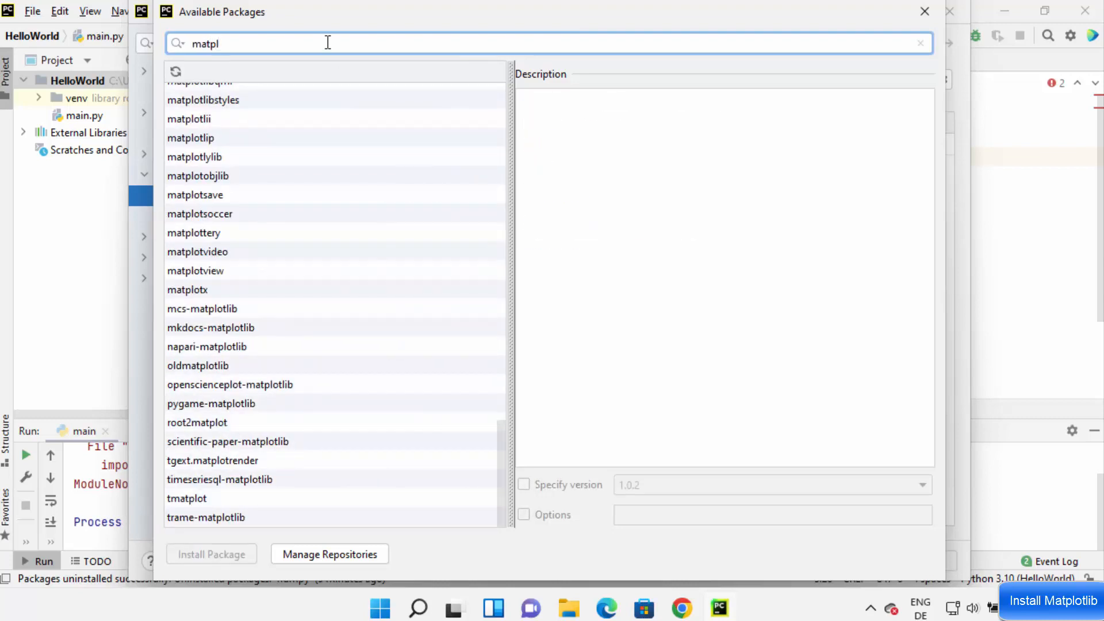
text(otlib)
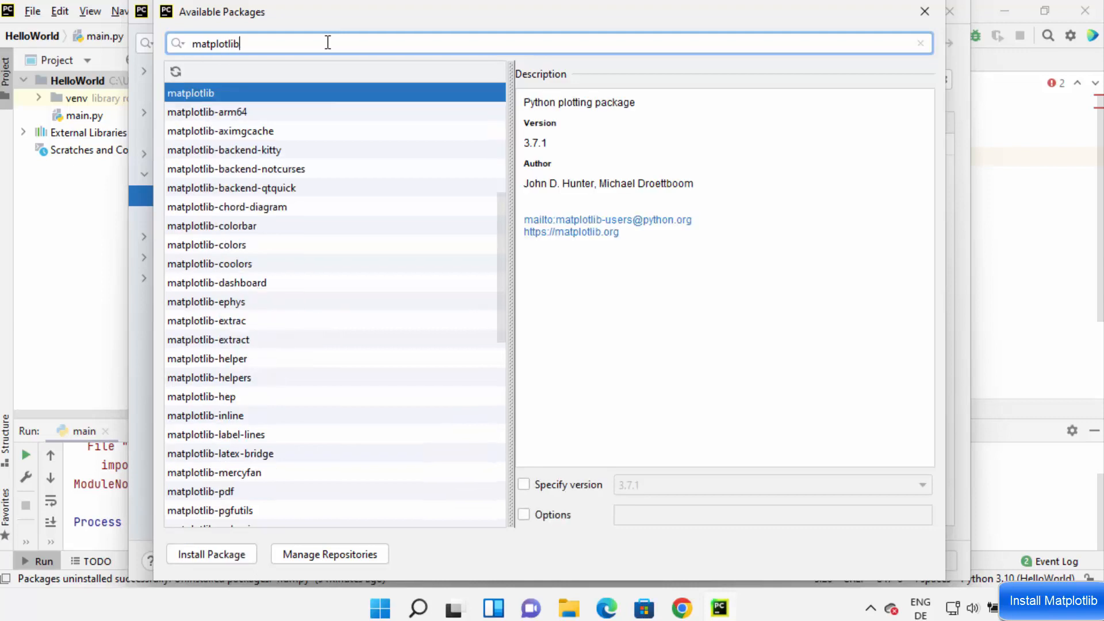
key(Return)
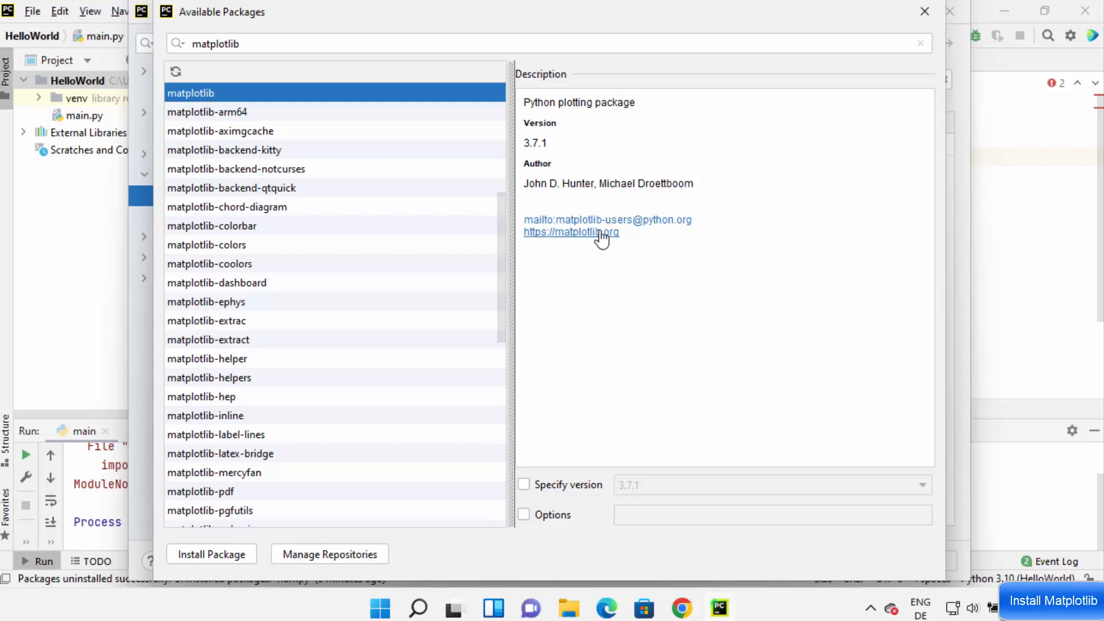
click(524, 486)
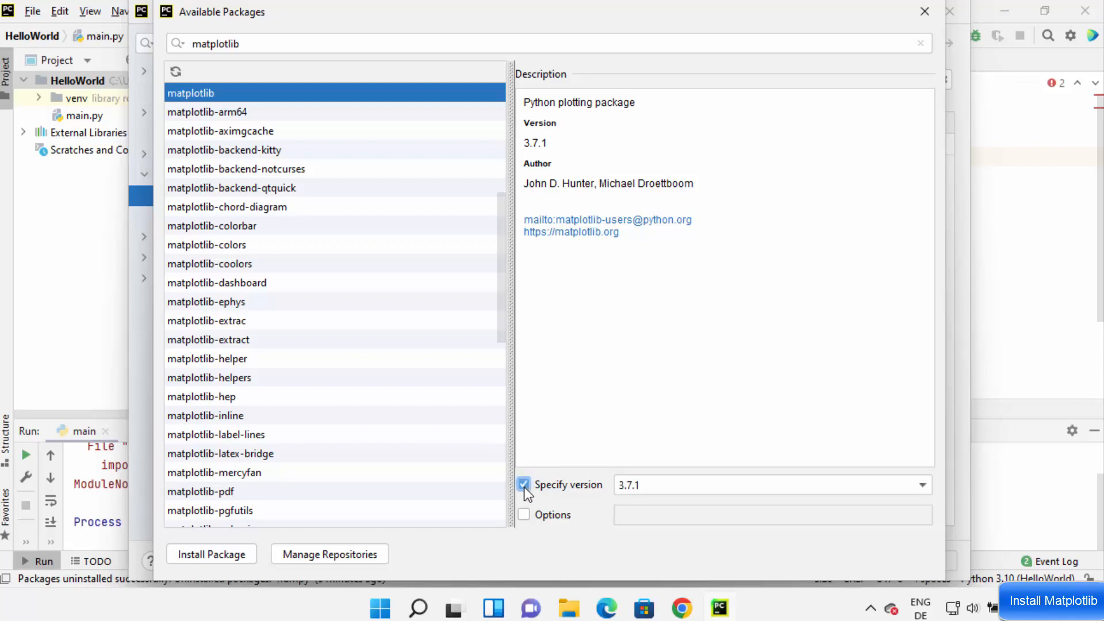
click(695, 488)
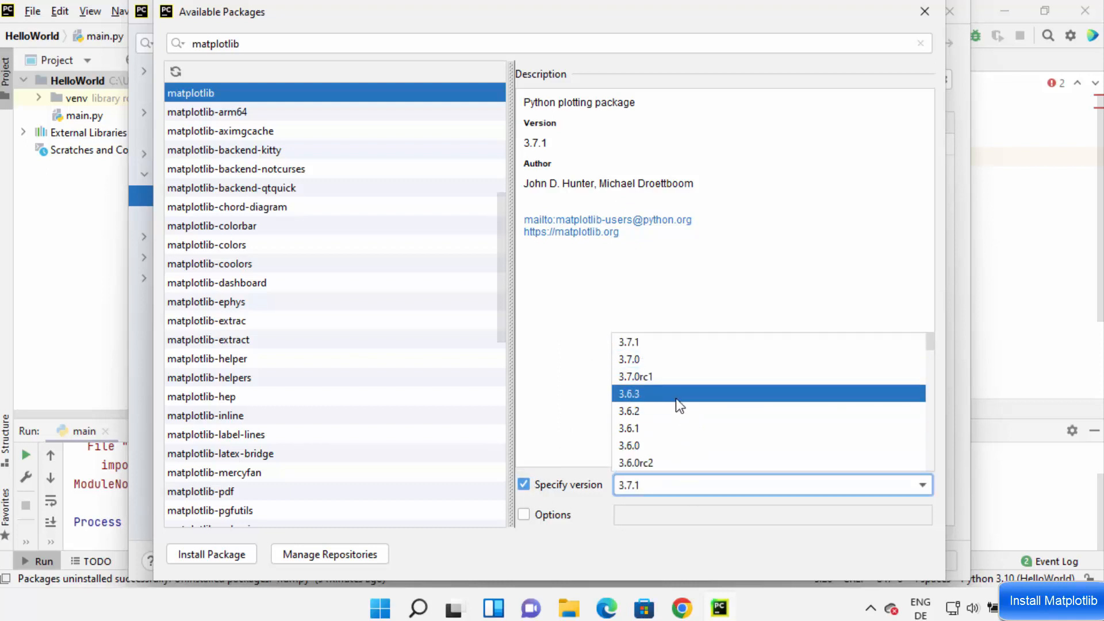
scroll(684, 387, down, 10)
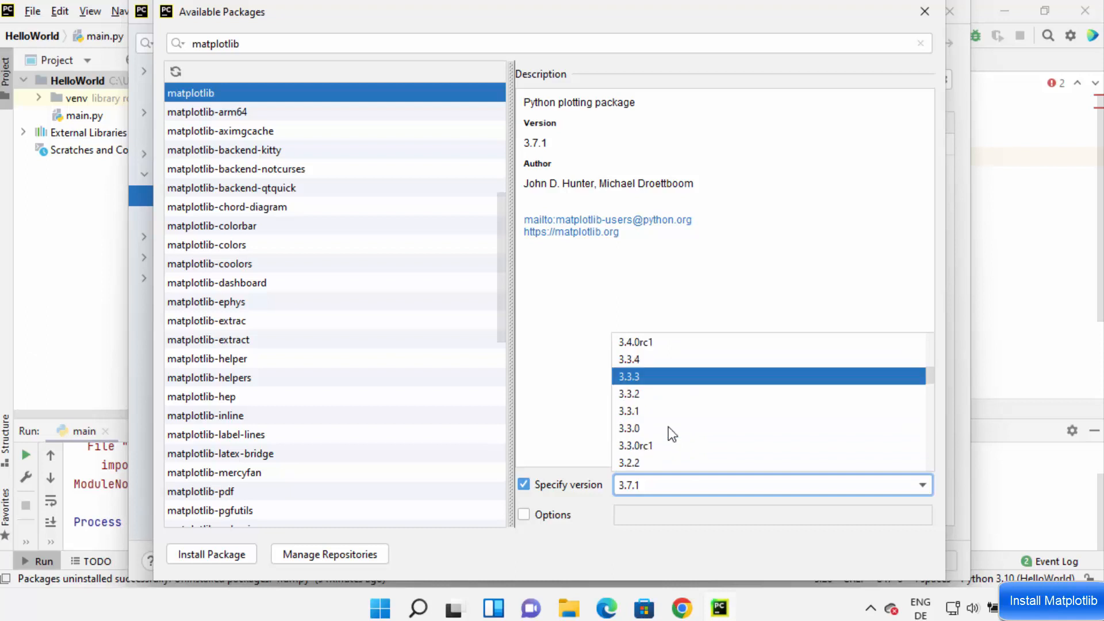
click(575, 440)
click(523, 486)
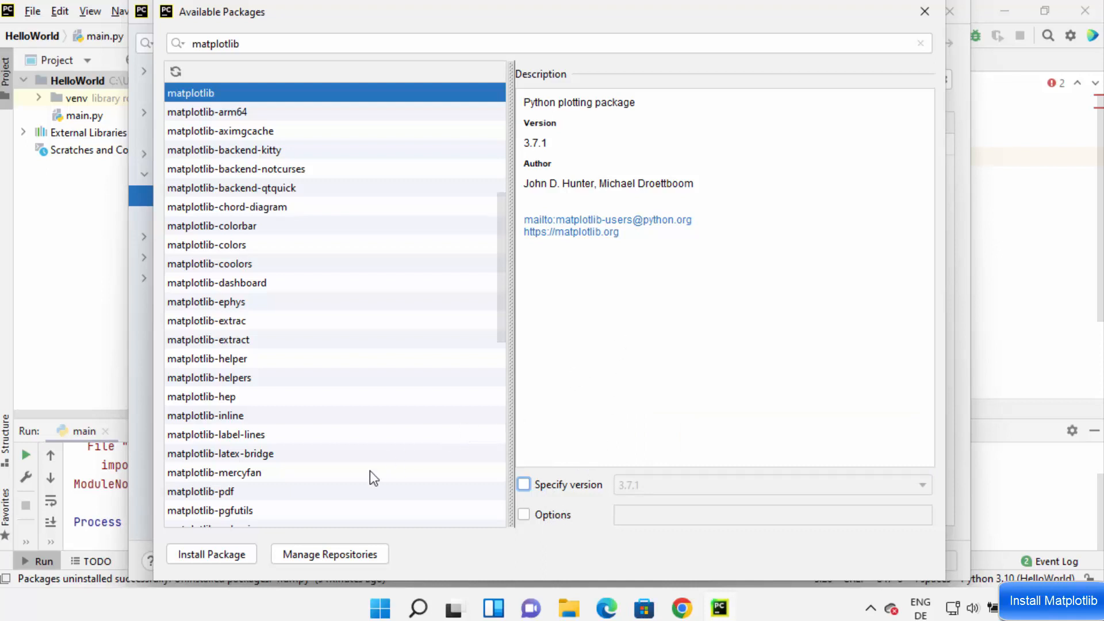
click(221, 556)
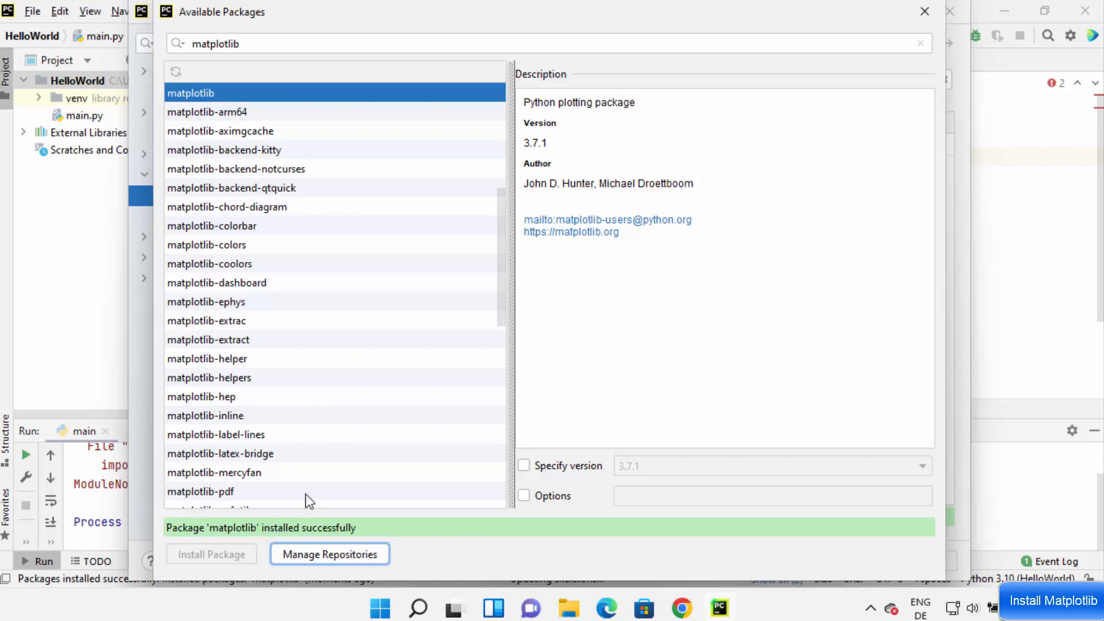
- Search the available packages for numpy and install the numpy package
double_click(225, 48)
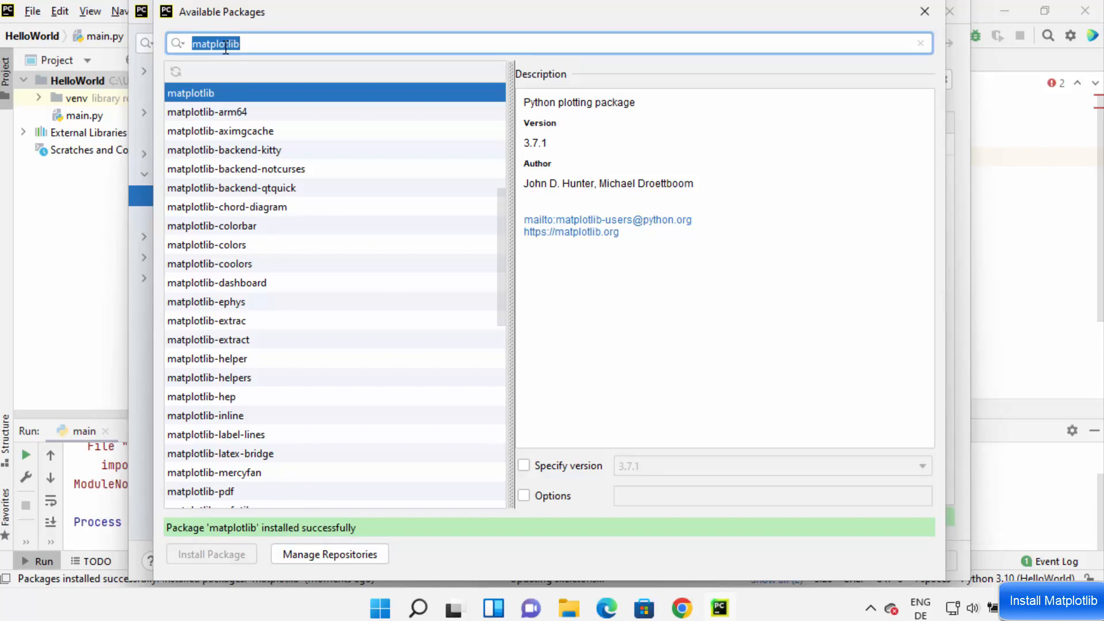
text(numpy)
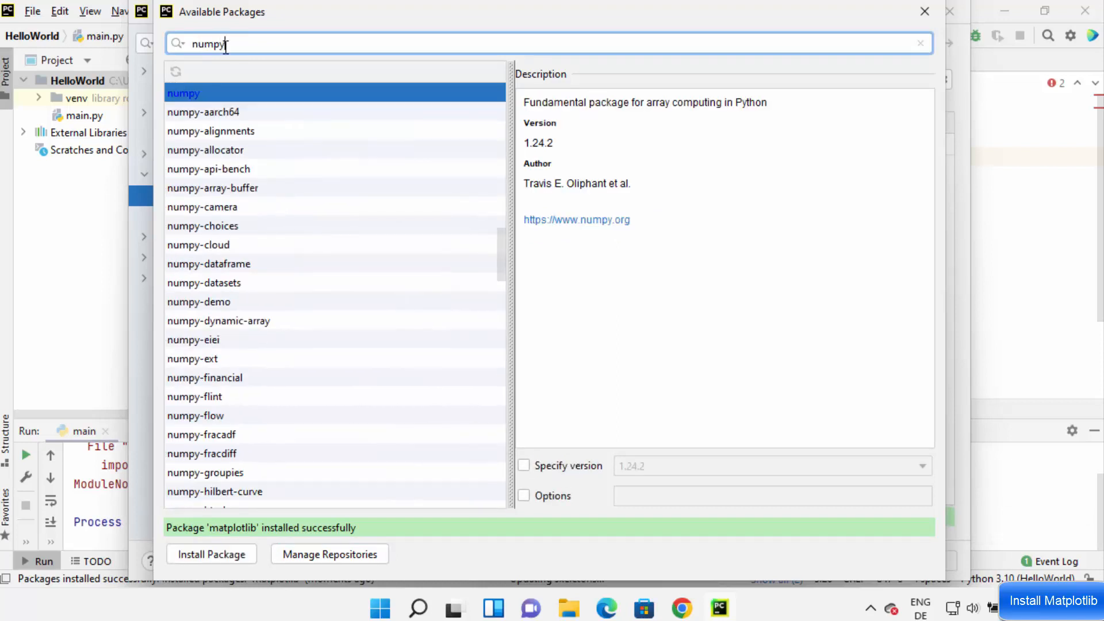
key(Return)
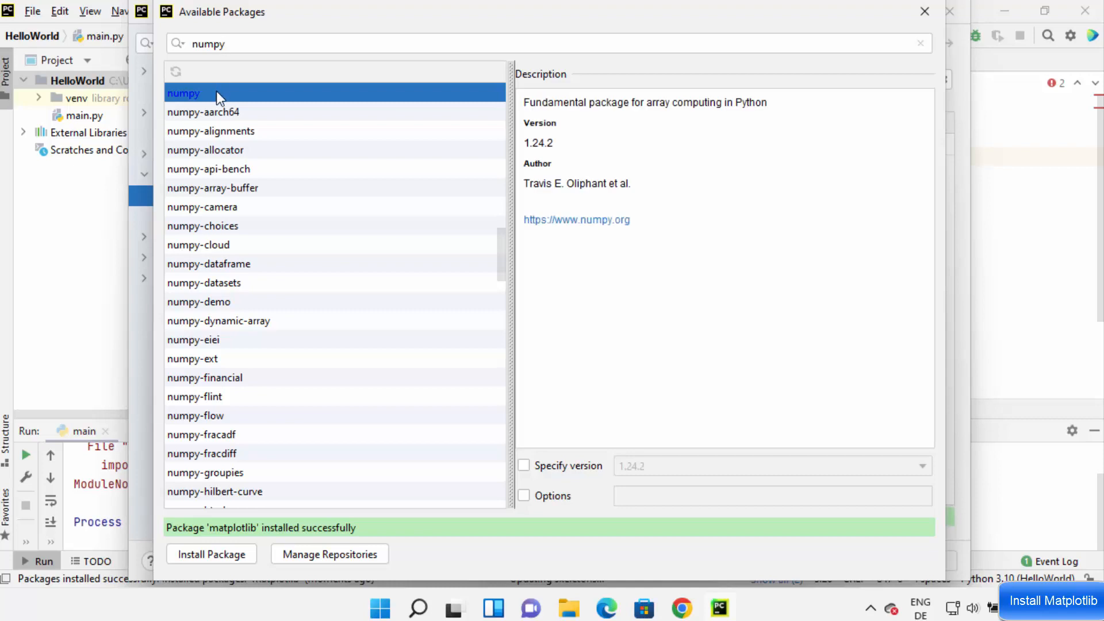
click(211, 112)
click(190, 95)
click(188, 554)
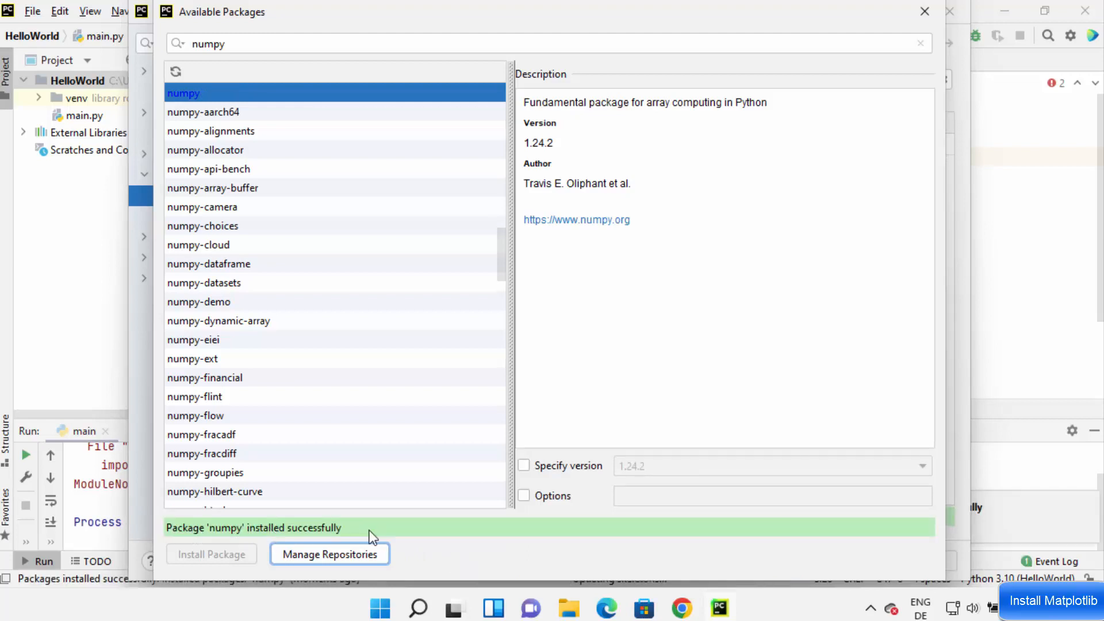
- Close the package search, check the matplotlib and numpy entries in the interpreter's package list, and close the settings
click(924, 11)
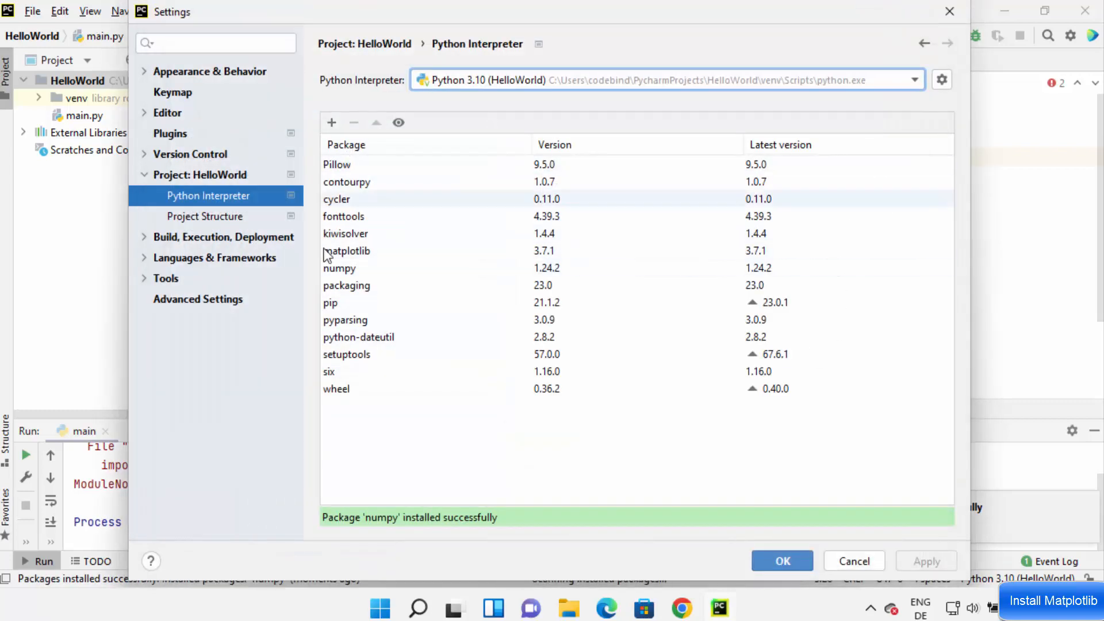
click(343, 253)
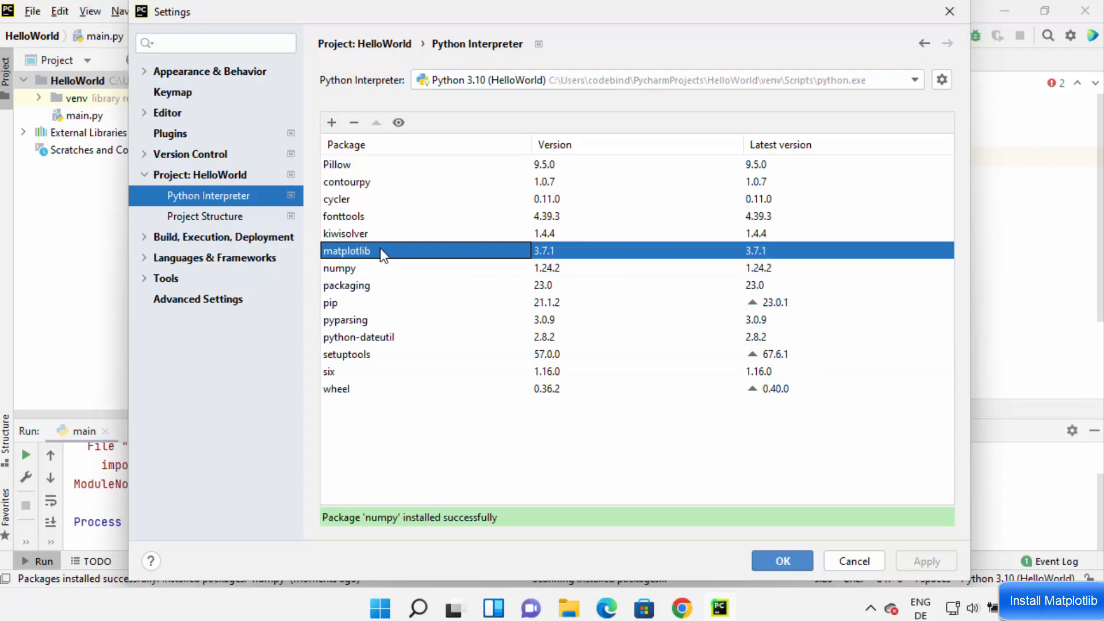
click(349, 271)
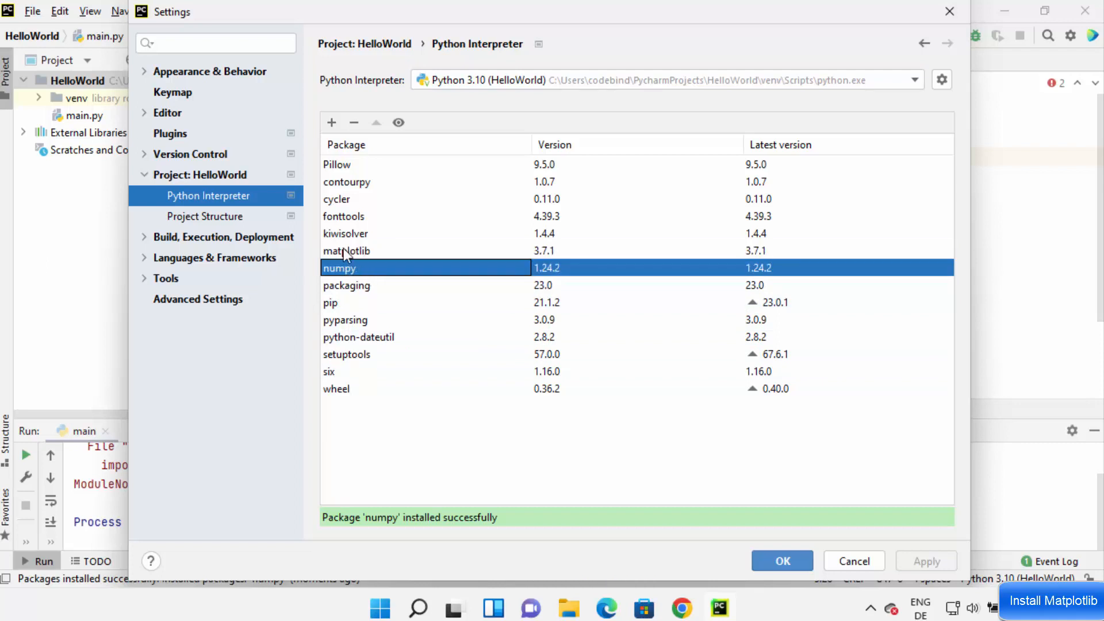
click(343, 249)
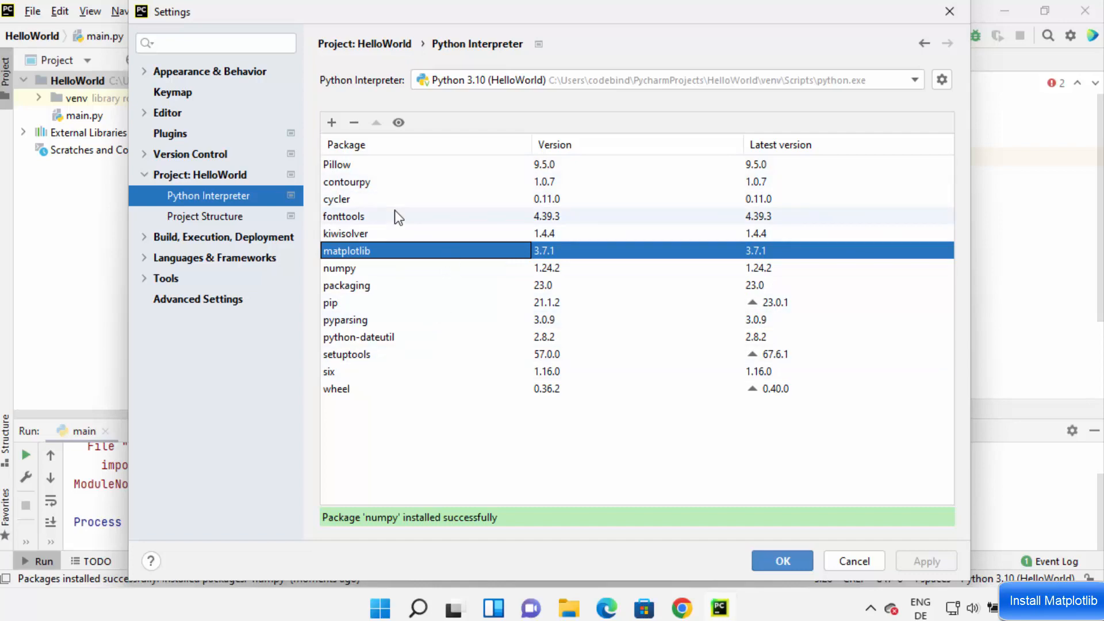
click(759, 553)
click(649, 305)
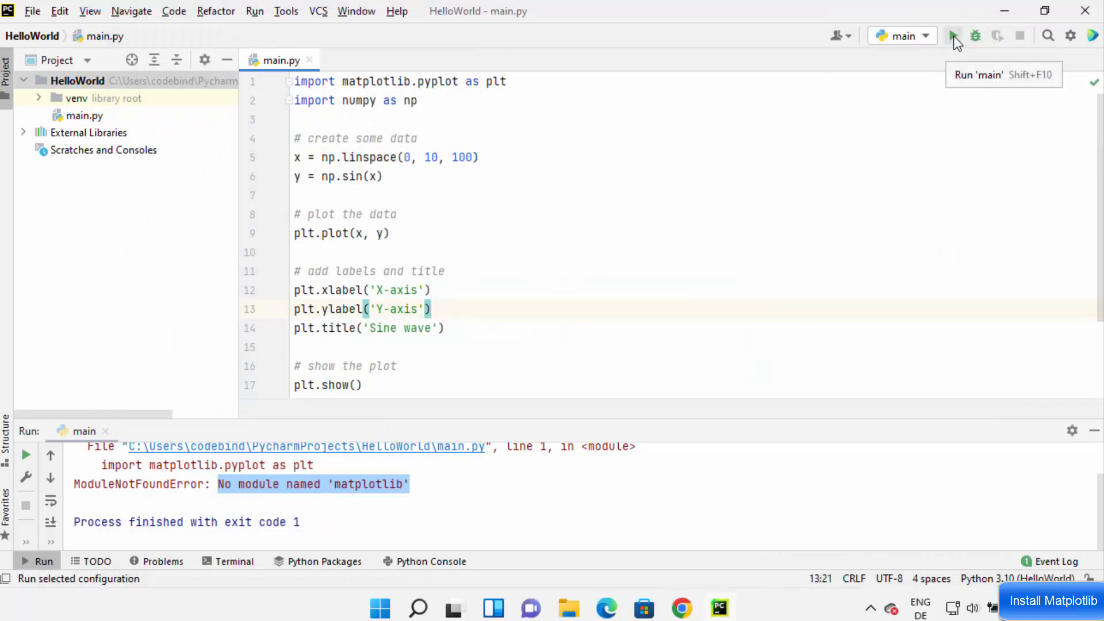
- Run the script again and move the sine wave figure window aside
click(953, 37)
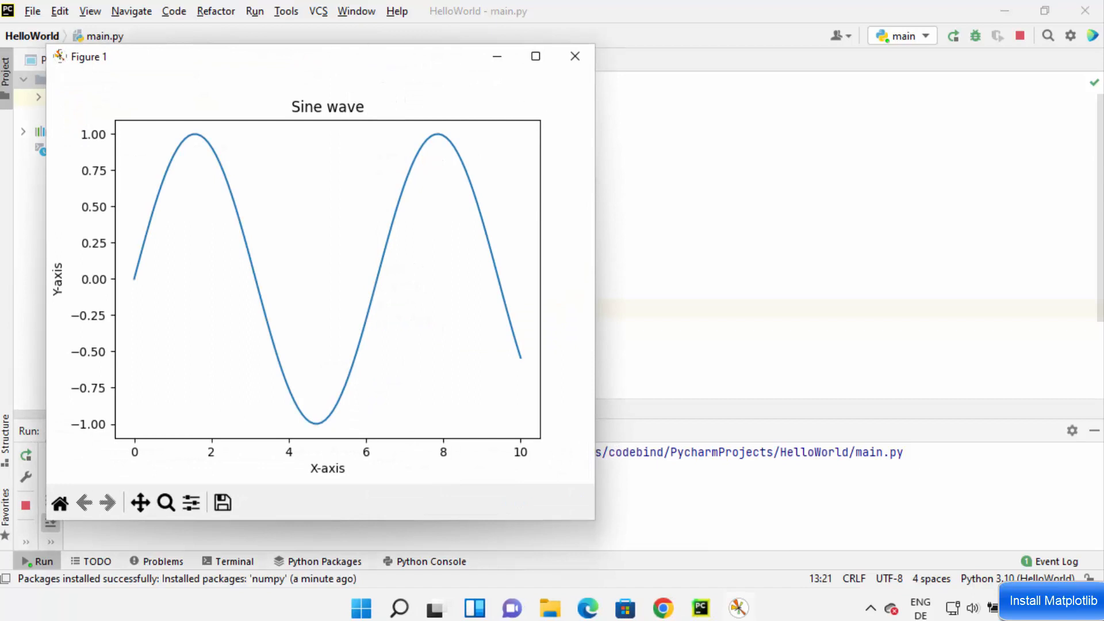
drag(334, 58, 566, 86)
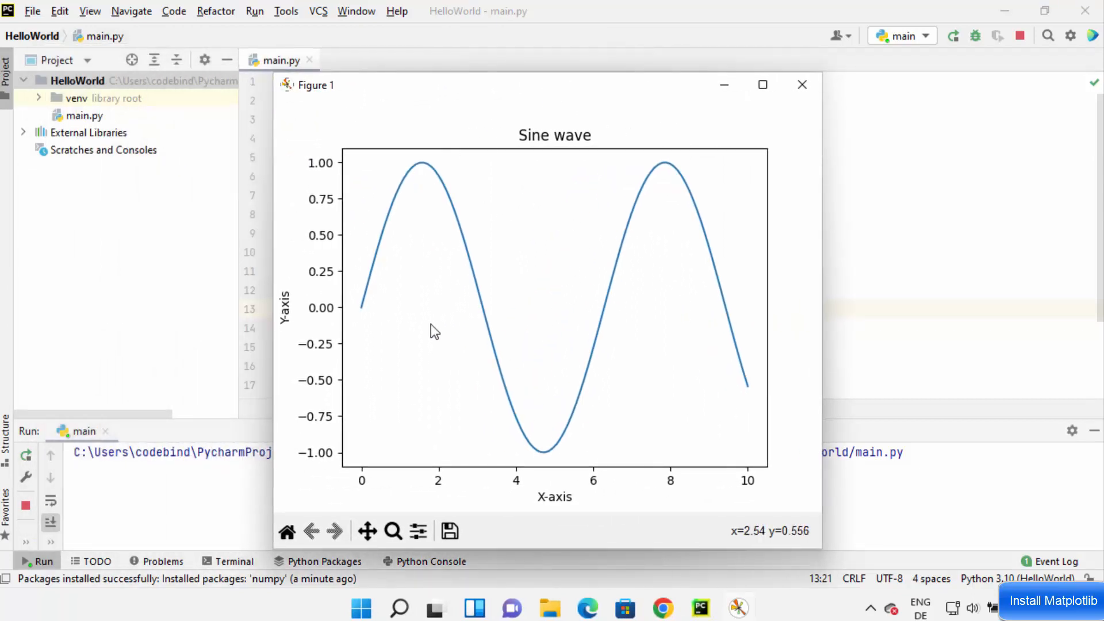